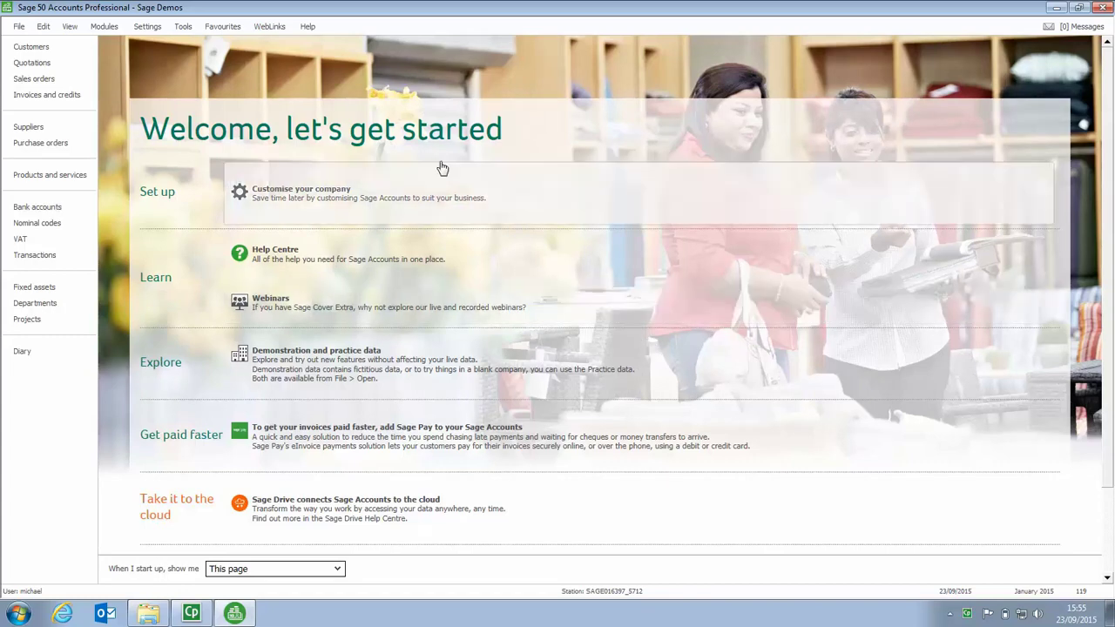
- Open Audit Trail Transaction FULL template.xls from the Import Templates folder in the Sage Accounts program directory
left_click(308, 27)
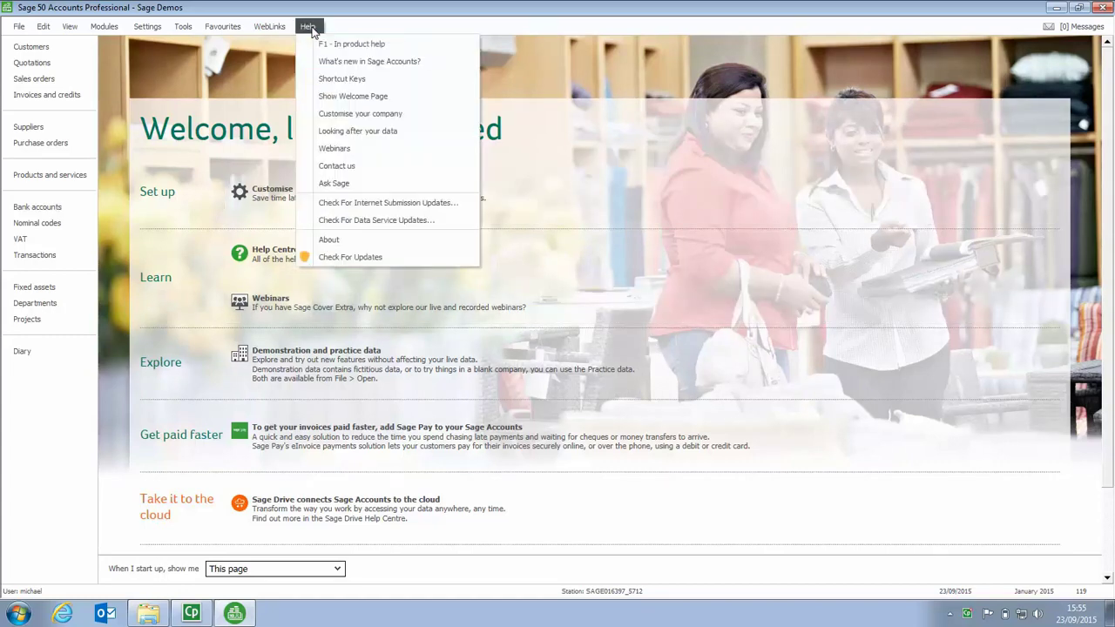
left_click(330, 240)
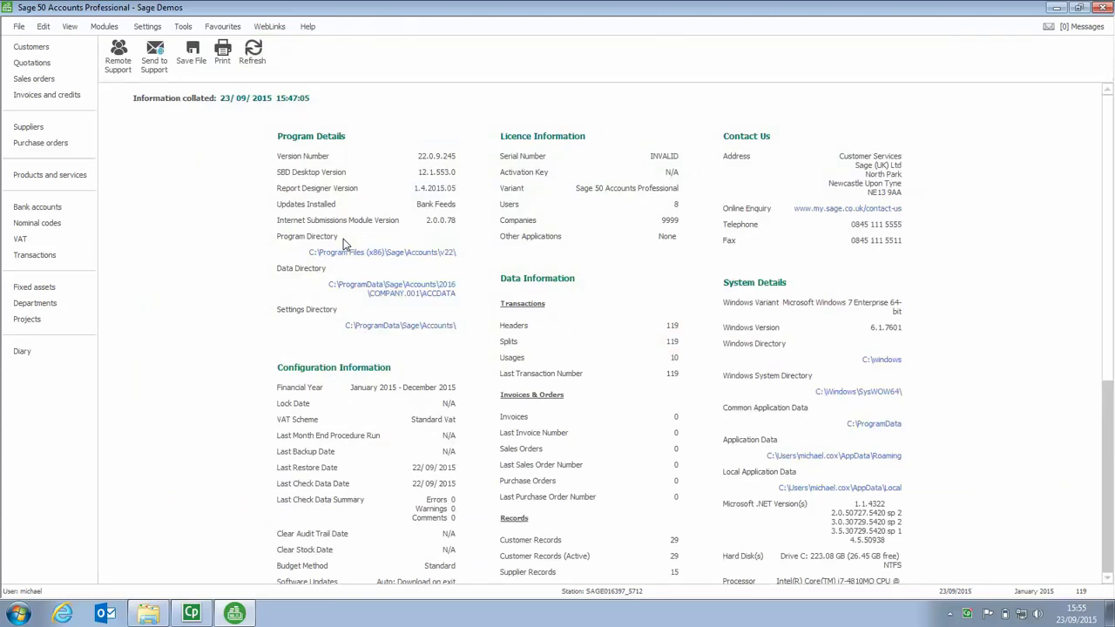
left_click(397, 256)
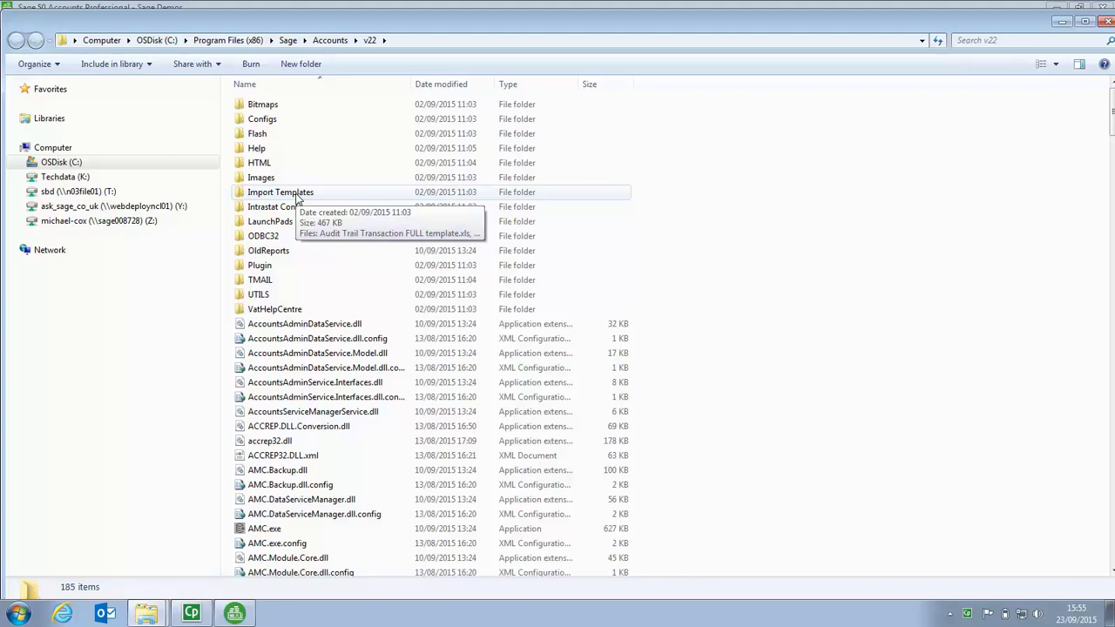
double_click(295, 197)
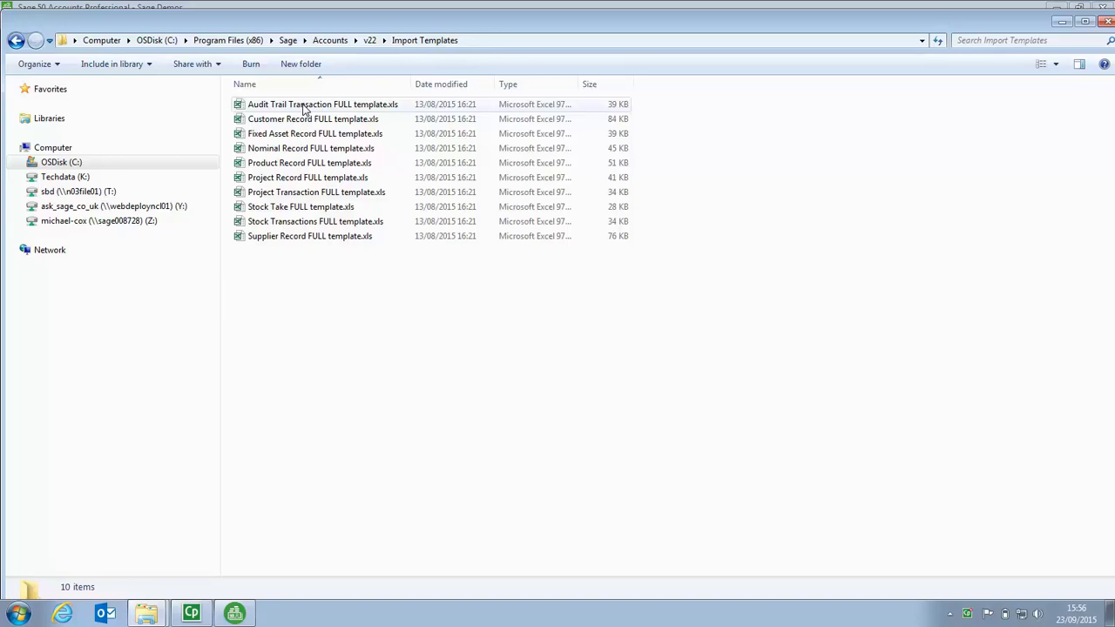
double_click(305, 105)
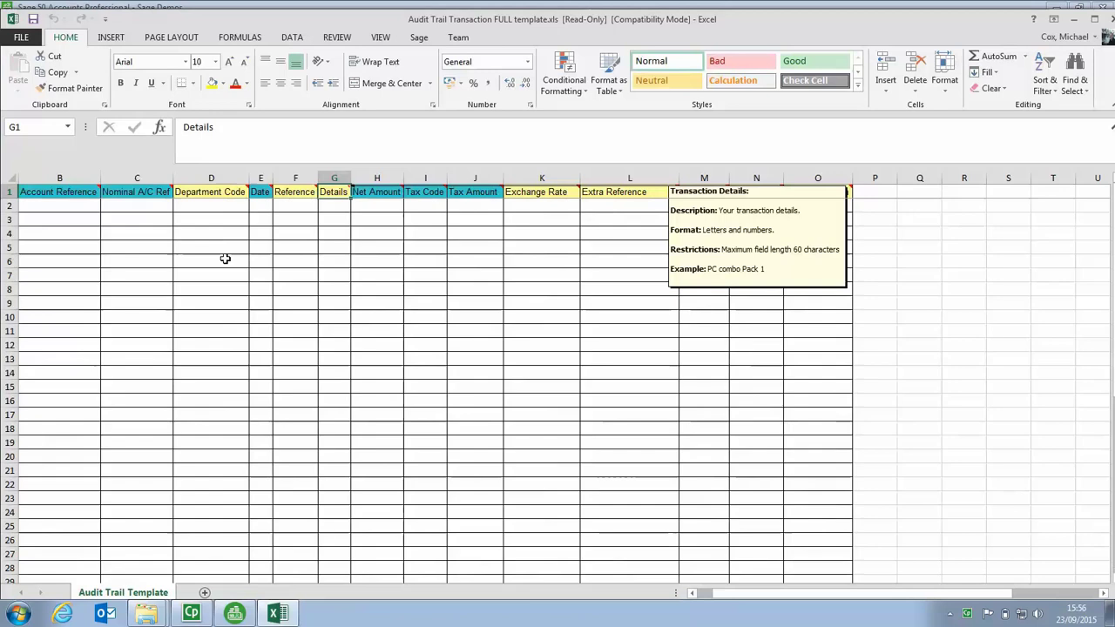
- Save a copy of the template to the Desktop as Copy of Audit Trail Transaction FULL template.xls in Excel 97-2003 format
left_click(21, 37)
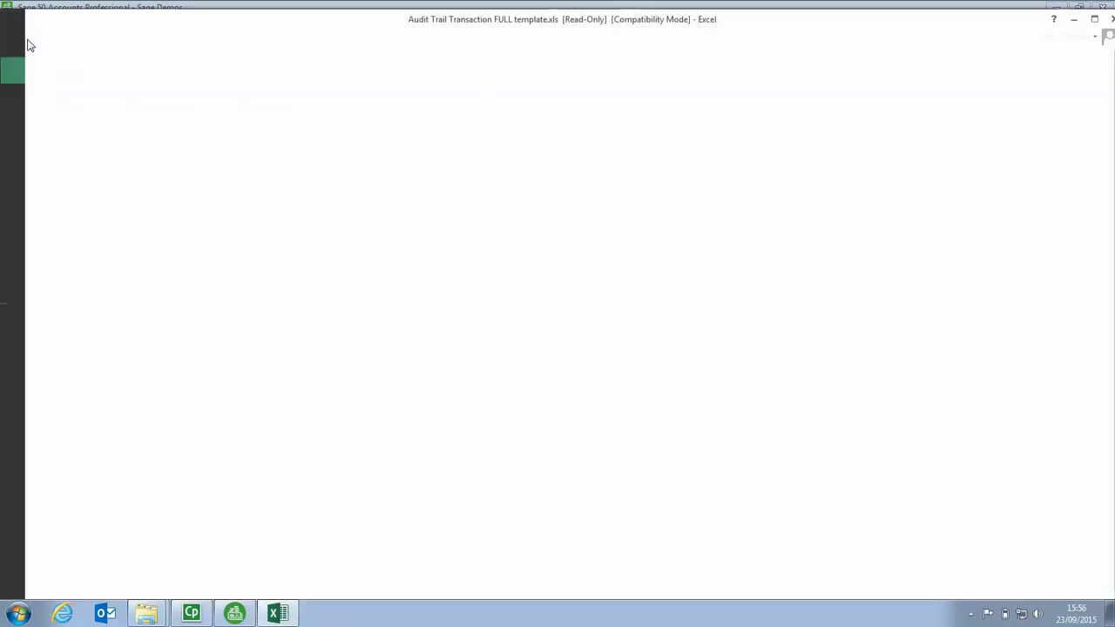
left_click(35, 179)
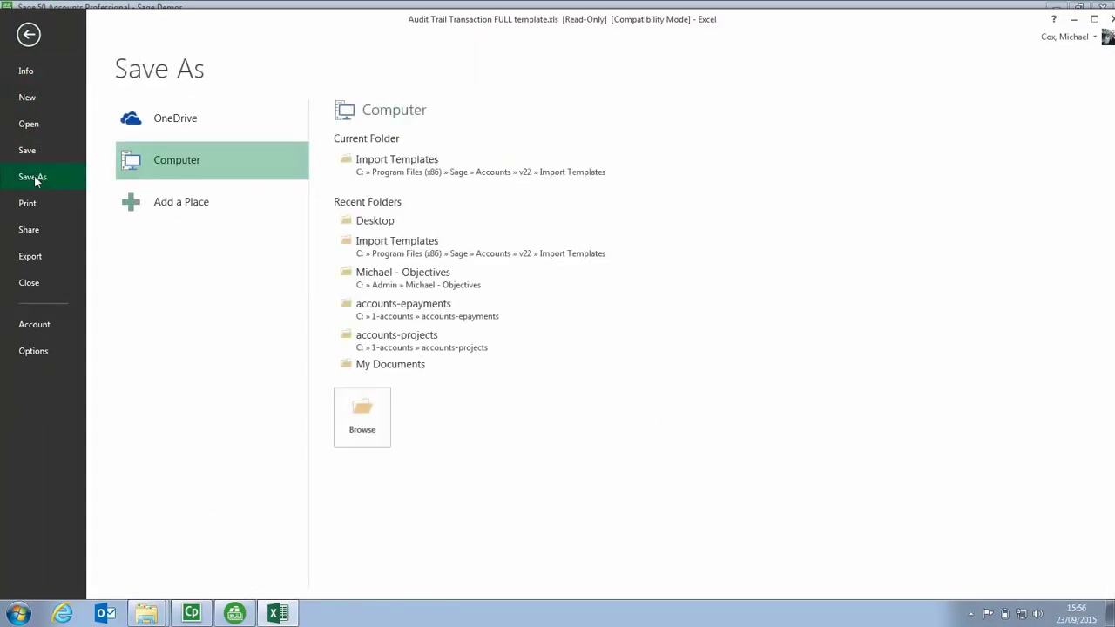
left_click(366, 416)
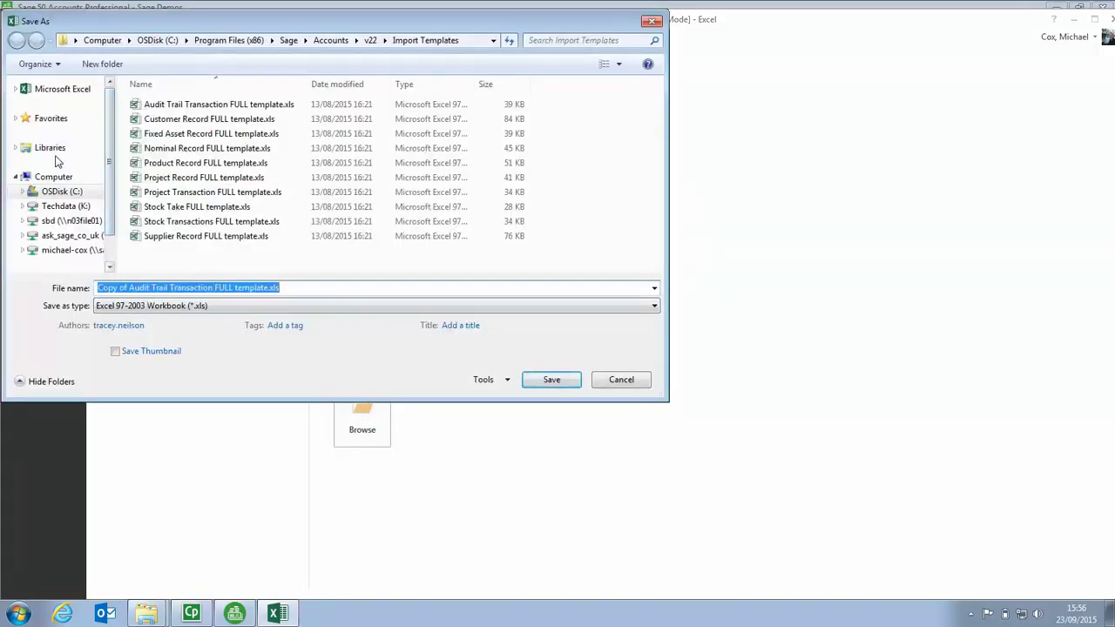
left_click(15, 118)
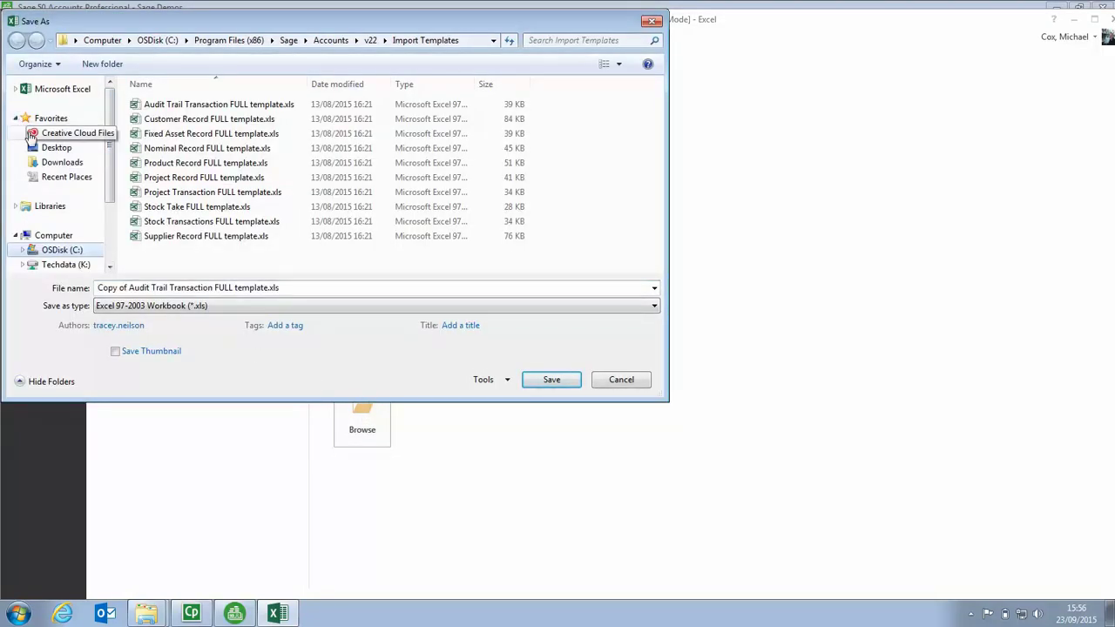
left_click(57, 148)
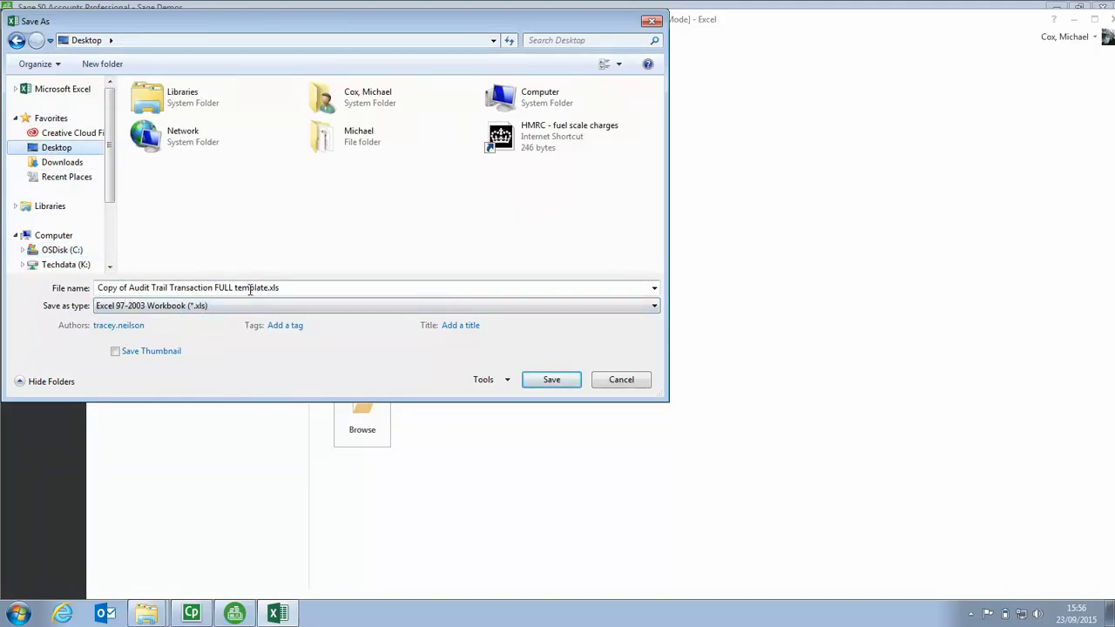
left_click(551, 381)
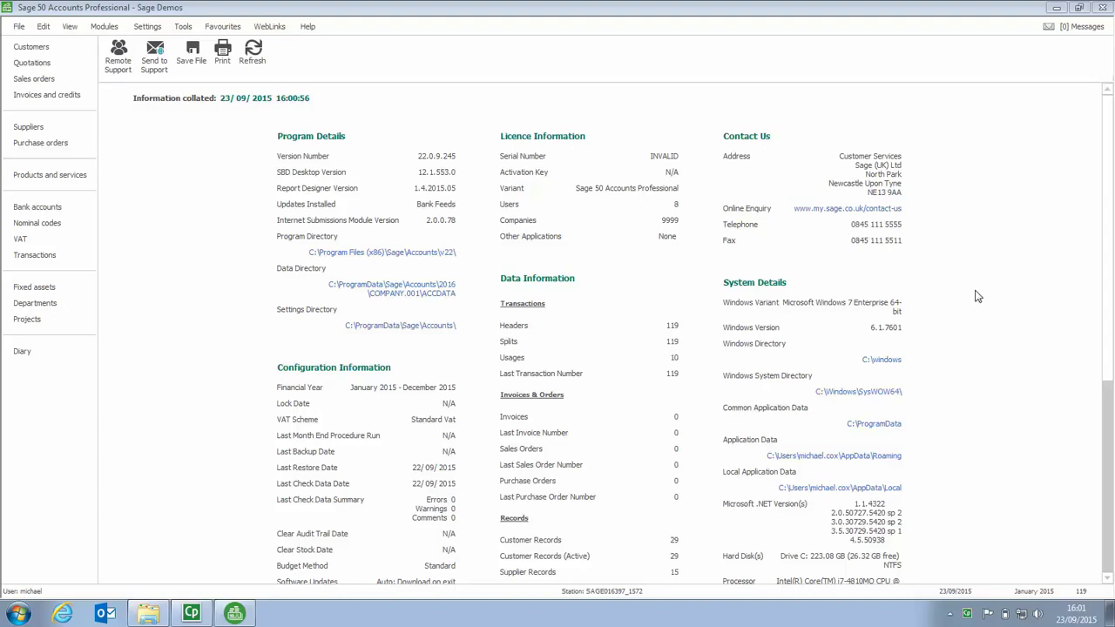
- Exit Sage Accounts without backing up and open the copied audit trail template from the desktop in Excel
left_click(1103, 8)
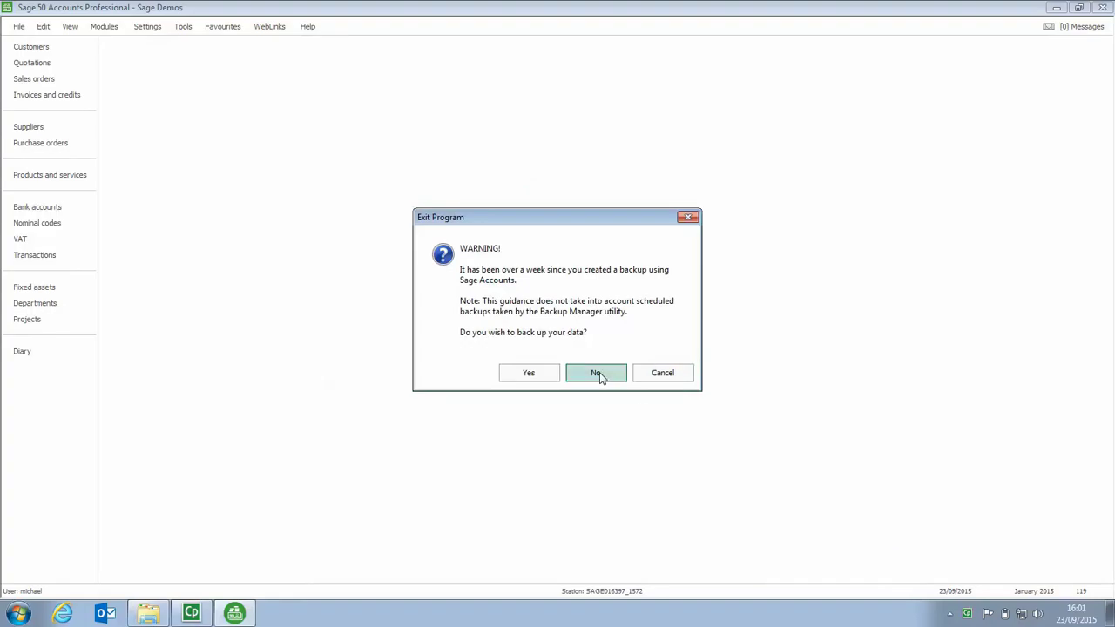
left_click(598, 373)
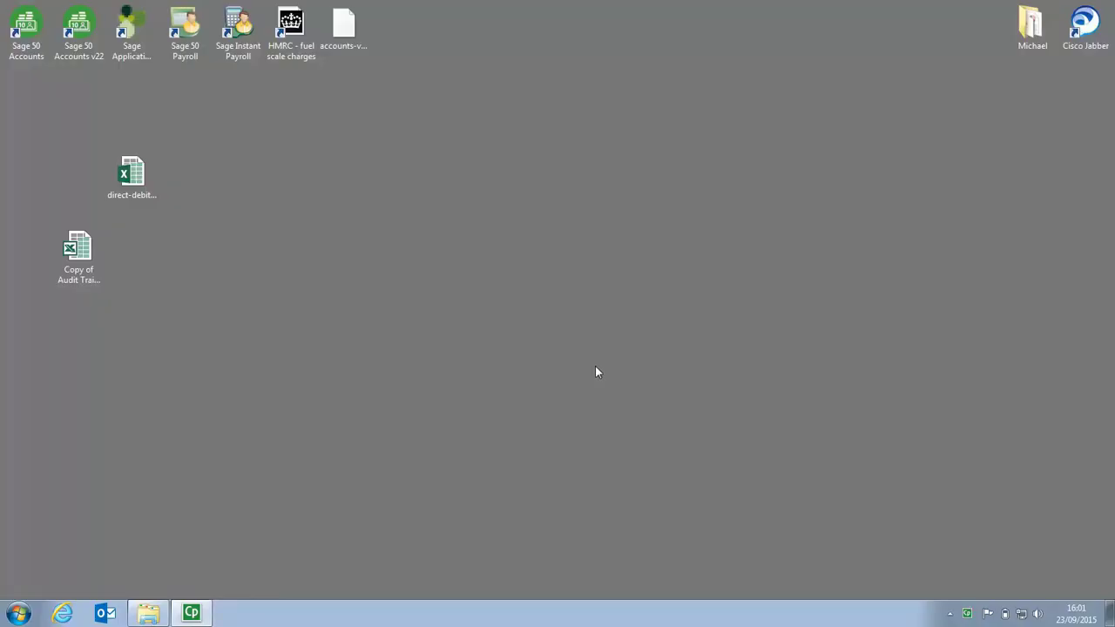
left_click(91, 261)
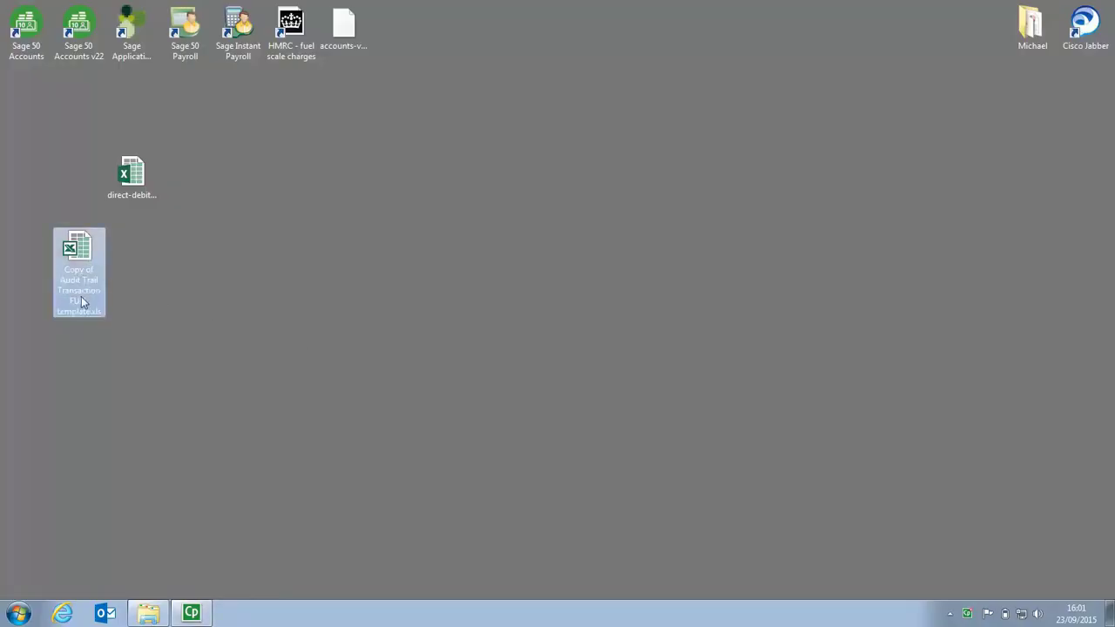
double_click(80, 253)
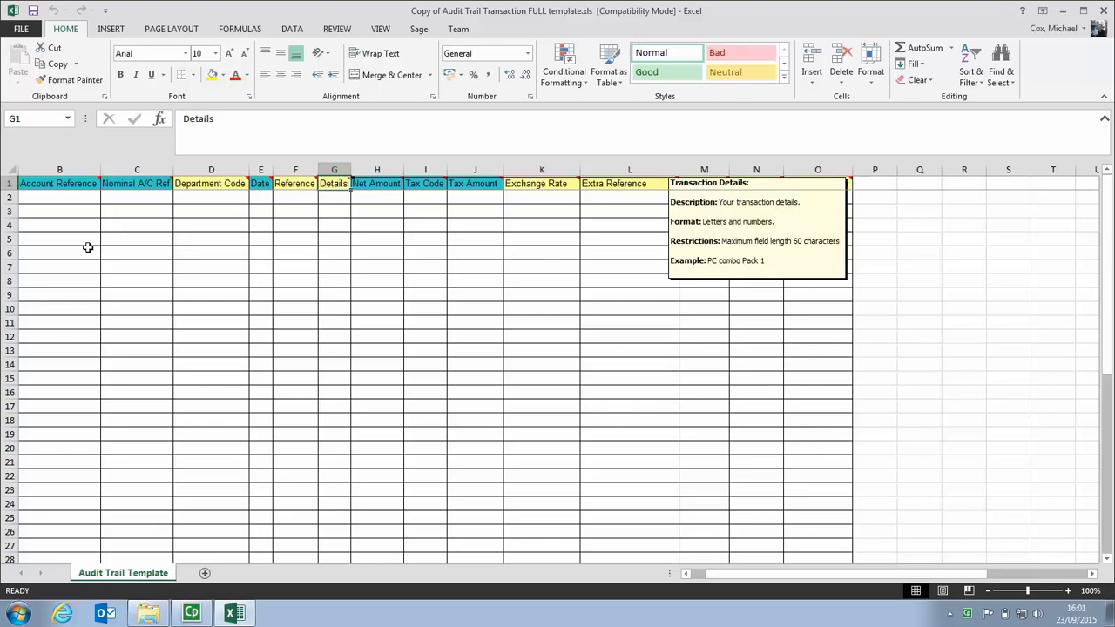
- Examine the template's column headings from Type onwards, including the note on the Type column, and close the workbook
left_click_drag(741, 574, 723, 576)
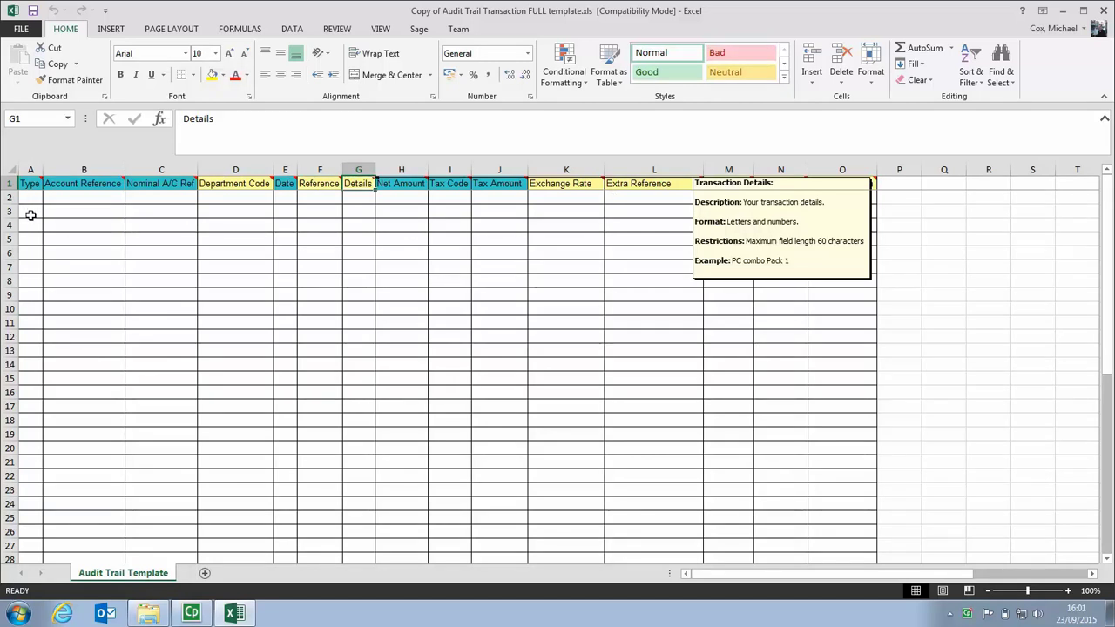
mouse_move(33, 185)
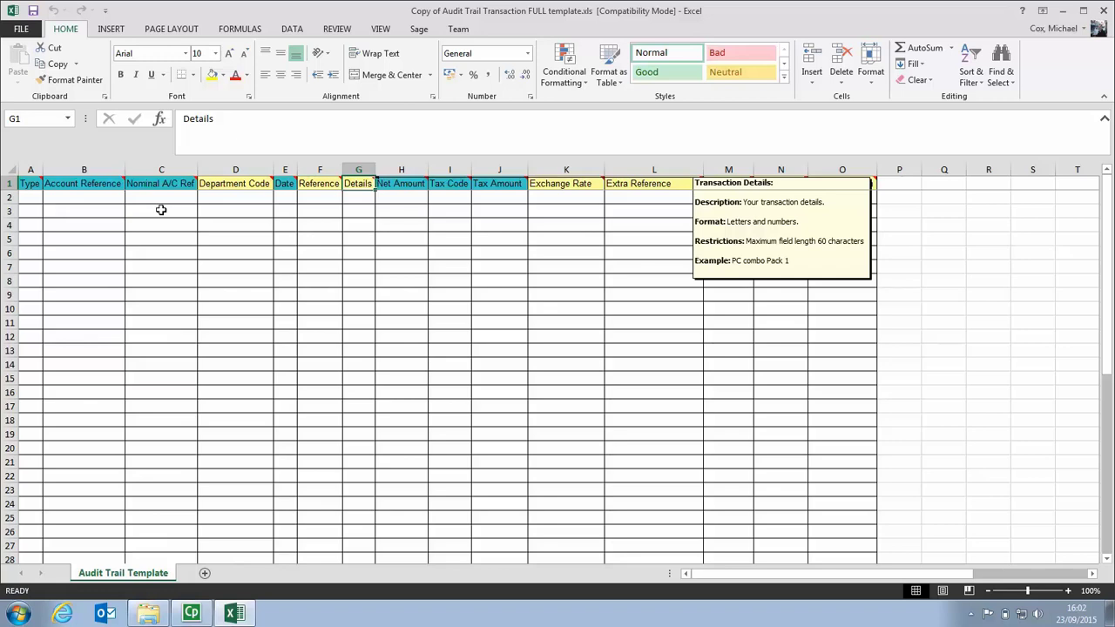
left_click(1103, 11)
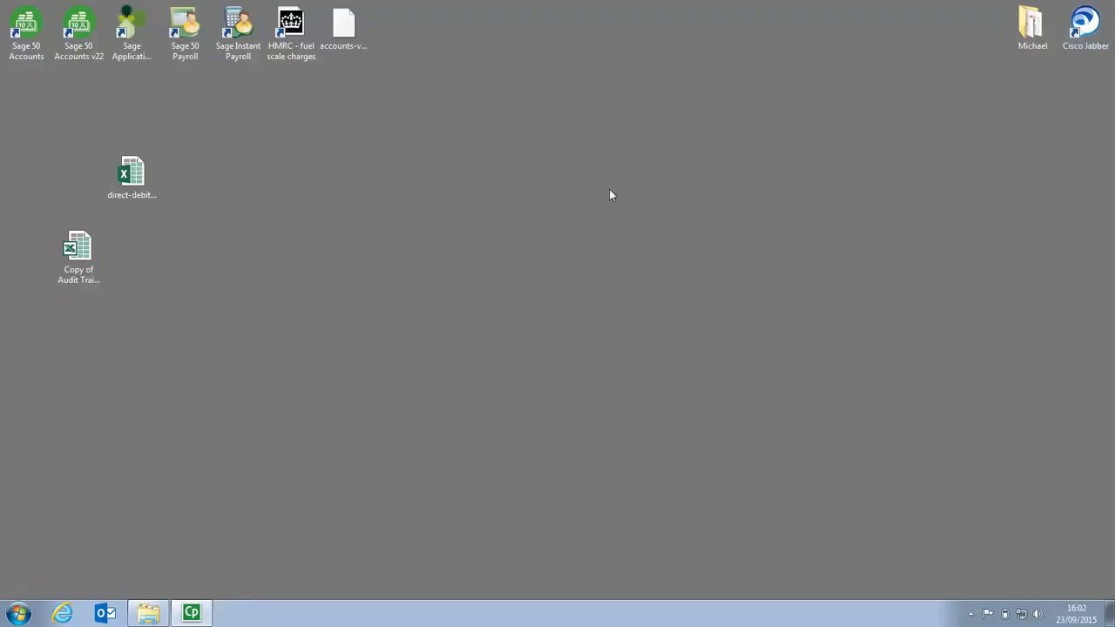
- Open the direct-debits workbook from the desktop, review its transaction rows, then save and close it
double_click(134, 175)
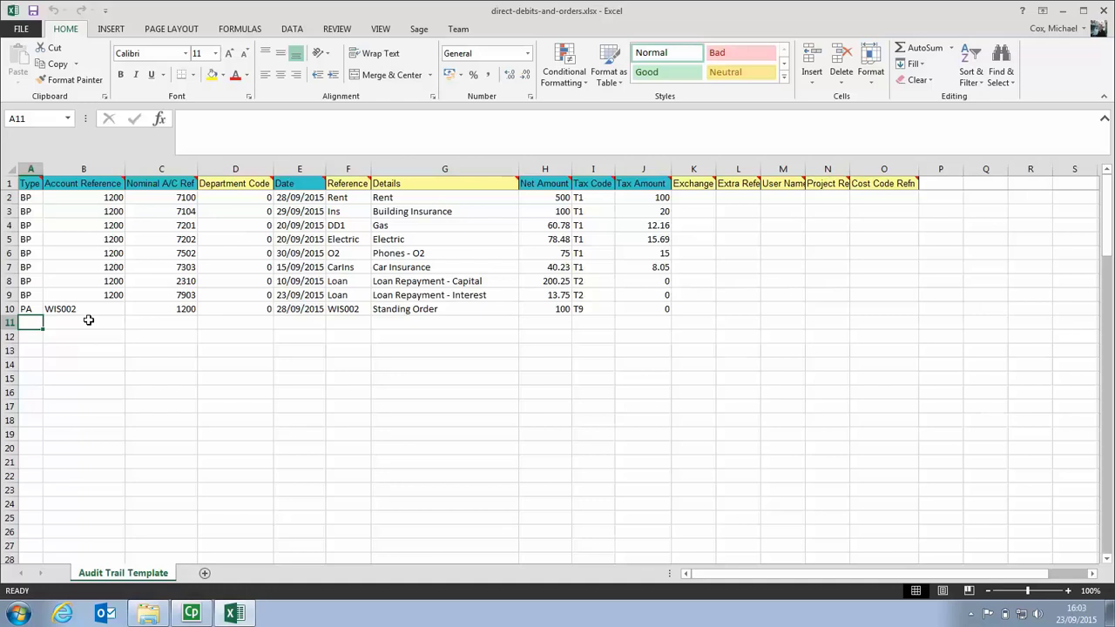
left_click(33, 11)
left_click(1105, 10)
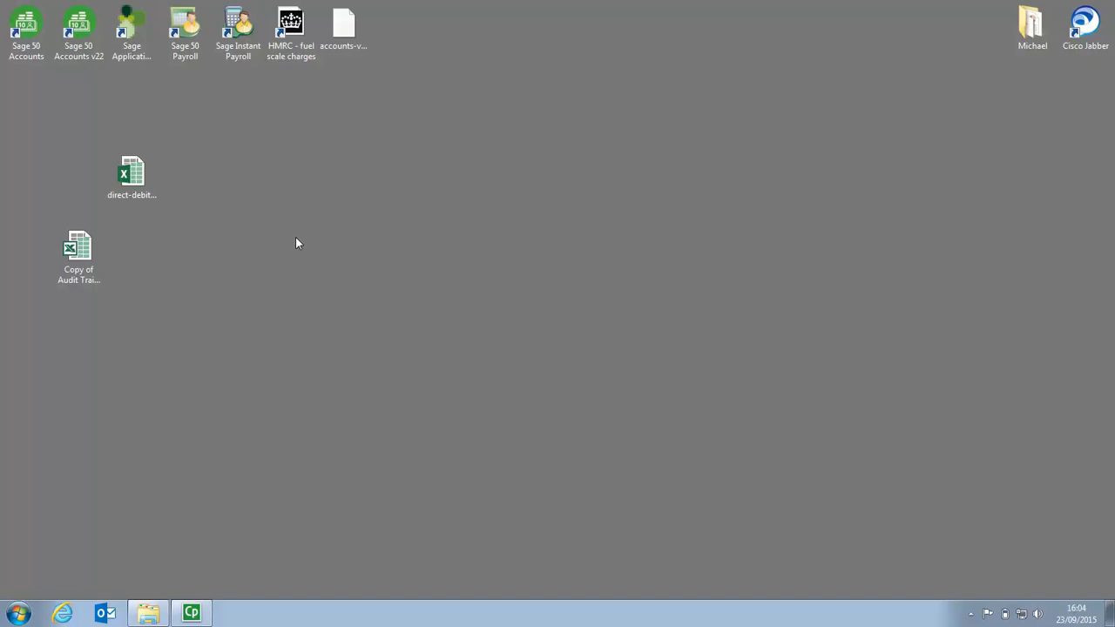
- Launch Sage 50 Accounts v22, open the Sage Demos company for January 2015, log on with the logon name and maximise the window
double_click(87, 27)
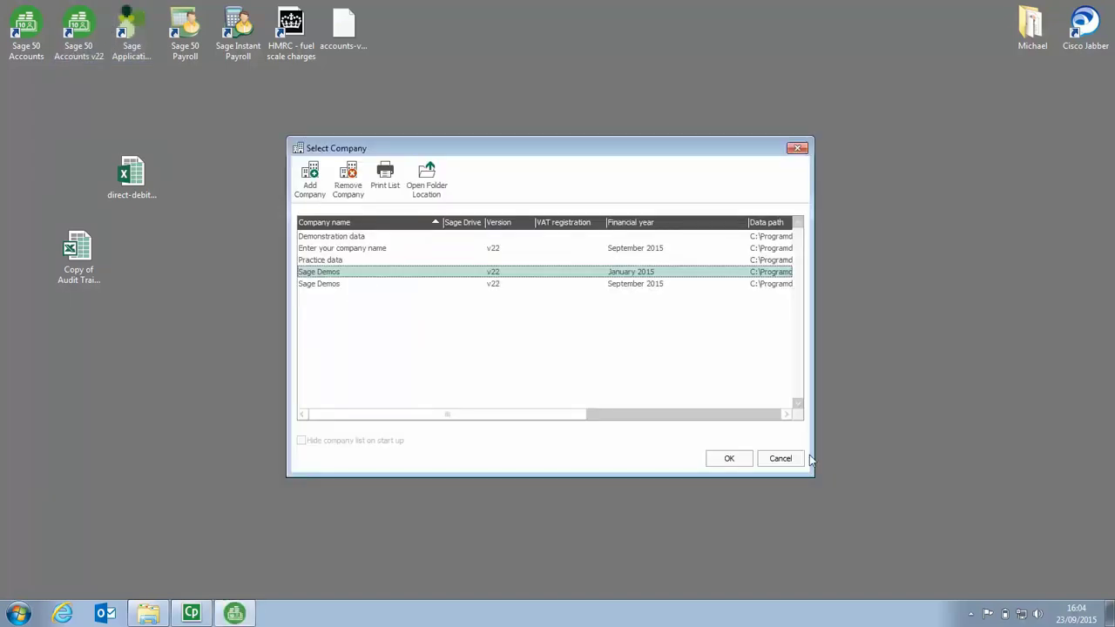
left_click(729, 458)
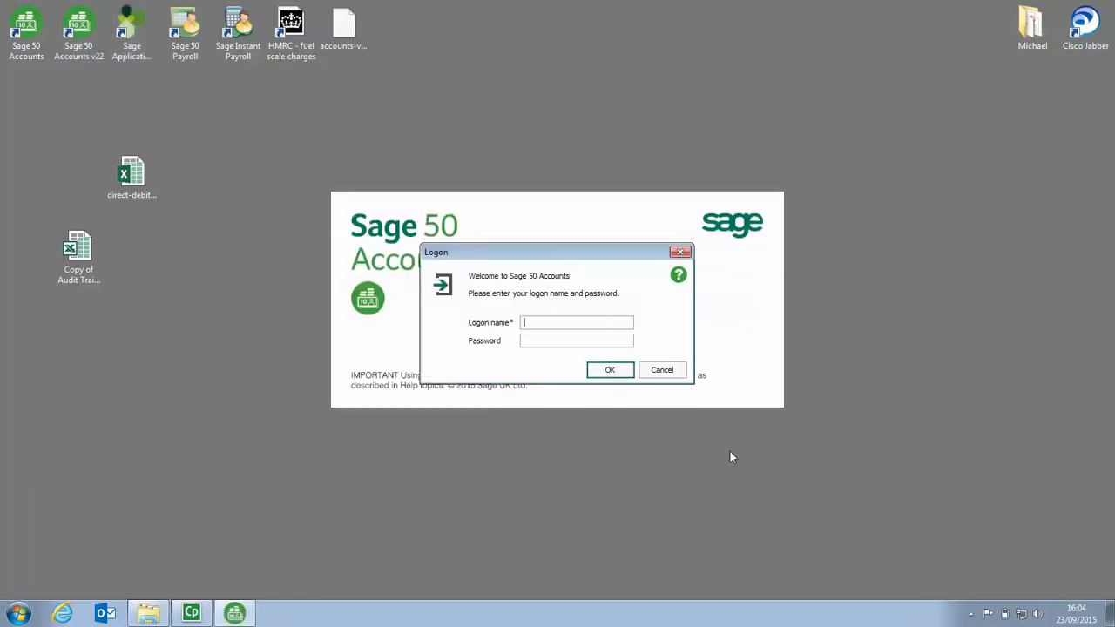
type("michael")
left_click(609, 372)
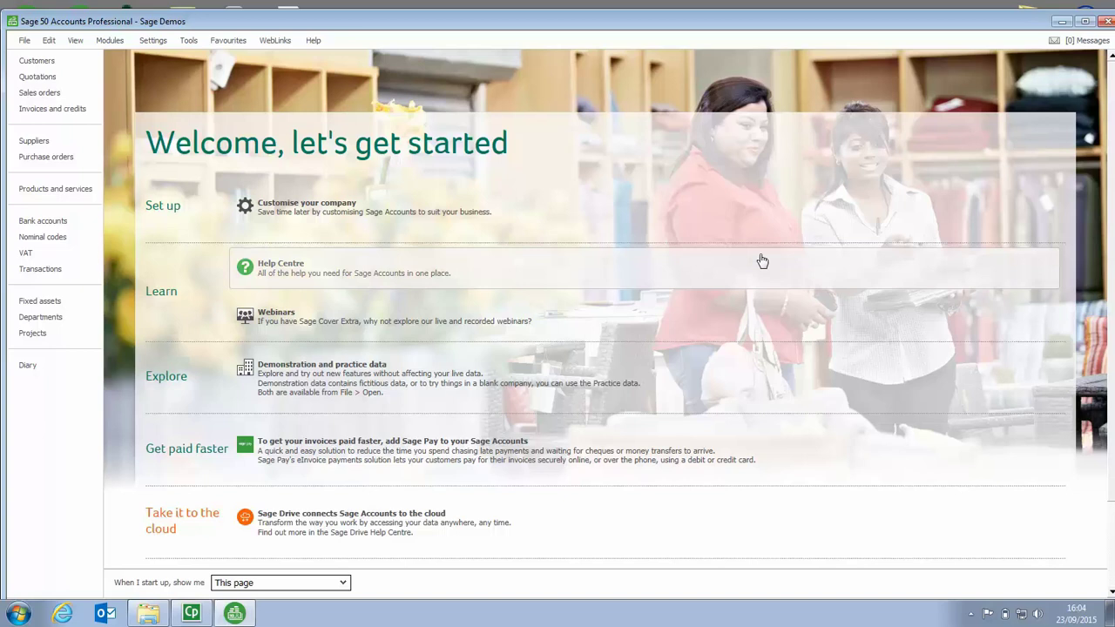
left_click(1084, 21)
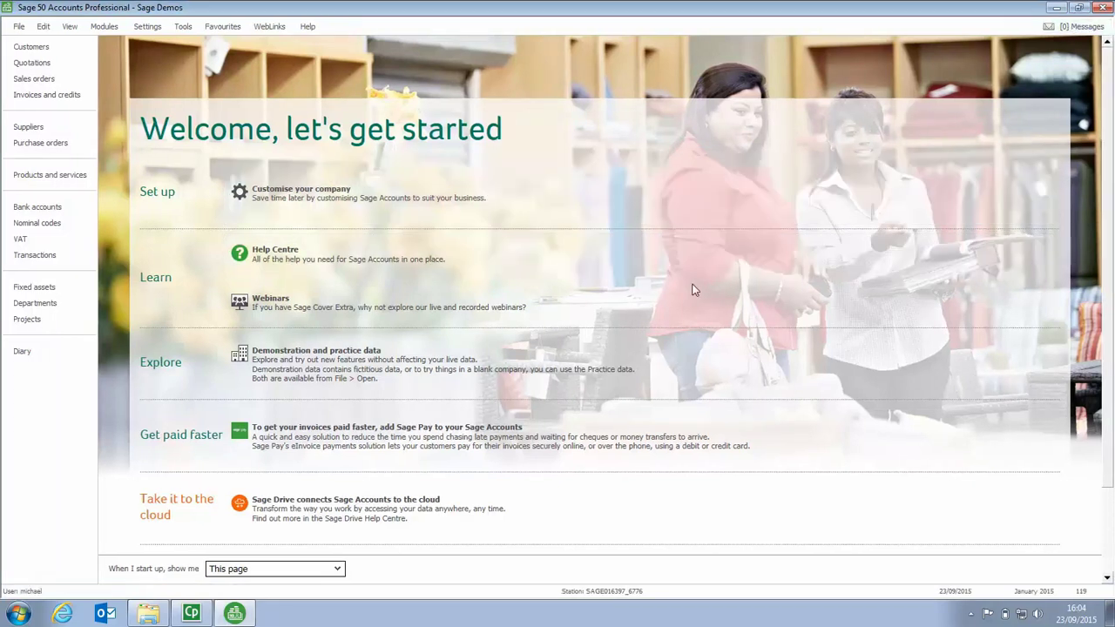
- Check the last entry in the transactions list and start a data import, accepting that other open windows close
left_click(23, 260)
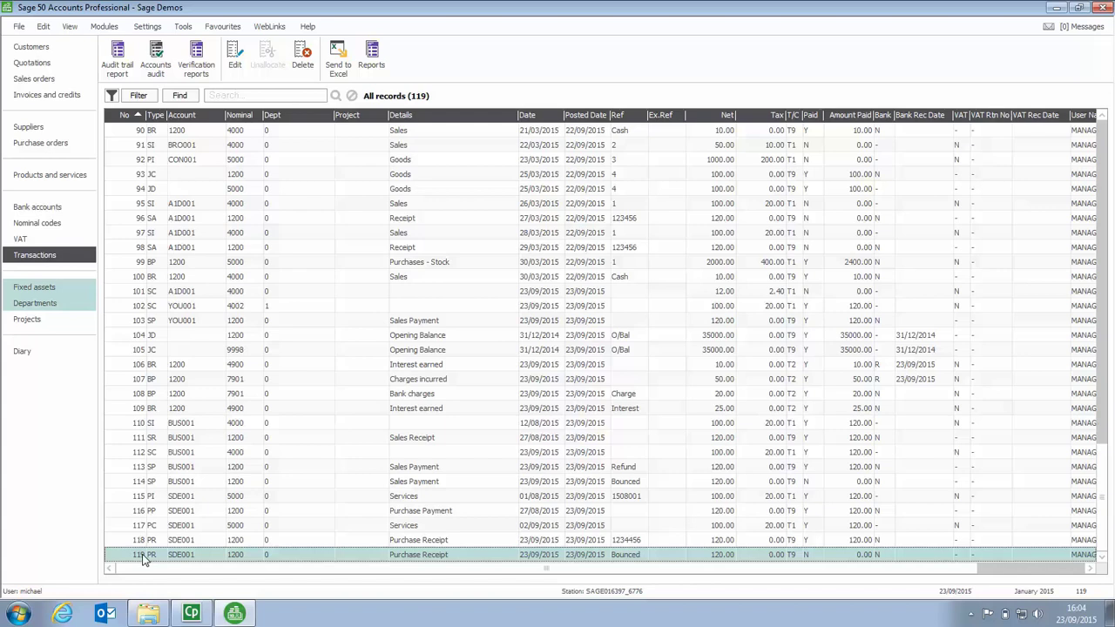
left_click(19, 27)
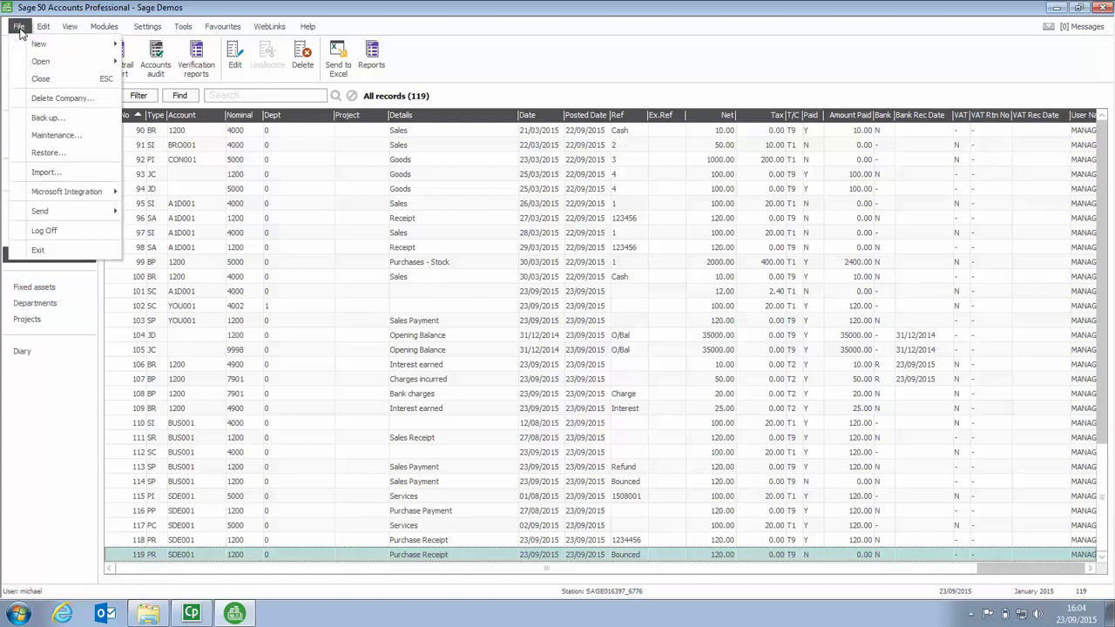
left_click(44, 173)
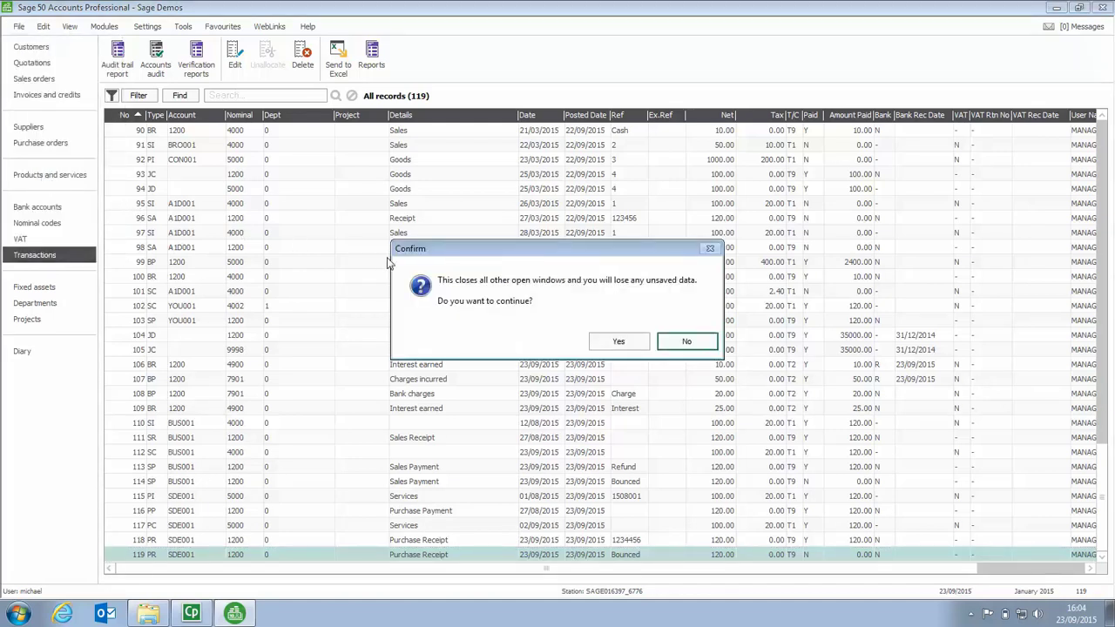
left_click(619, 342)
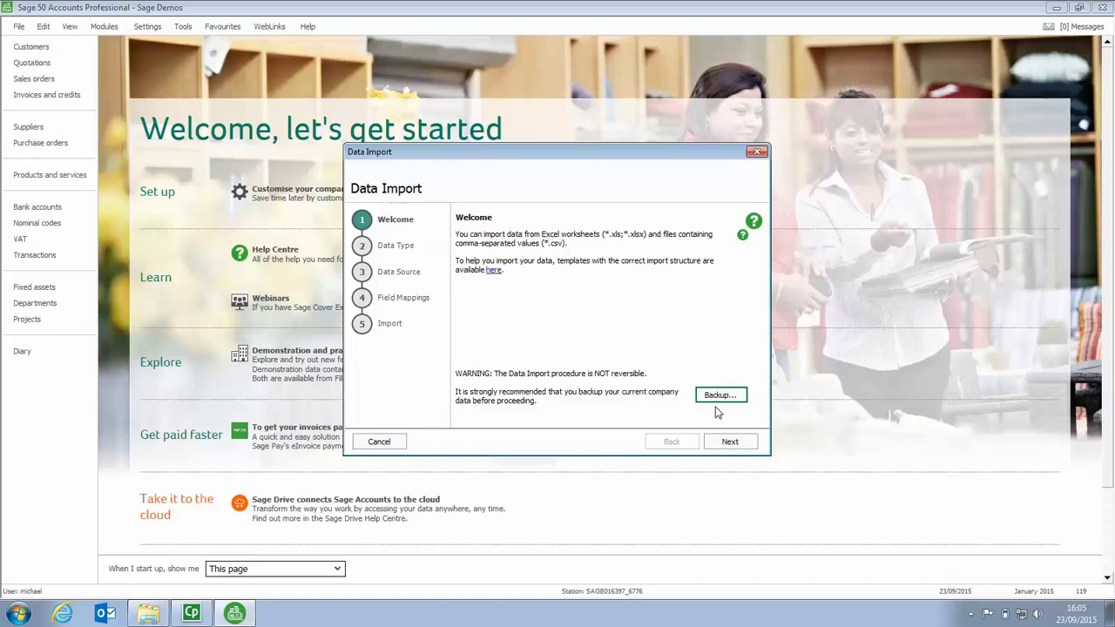
- Skip the backup in the Data Import wizard and choose Audit Trail transactions as the data type
left_click(730, 442)
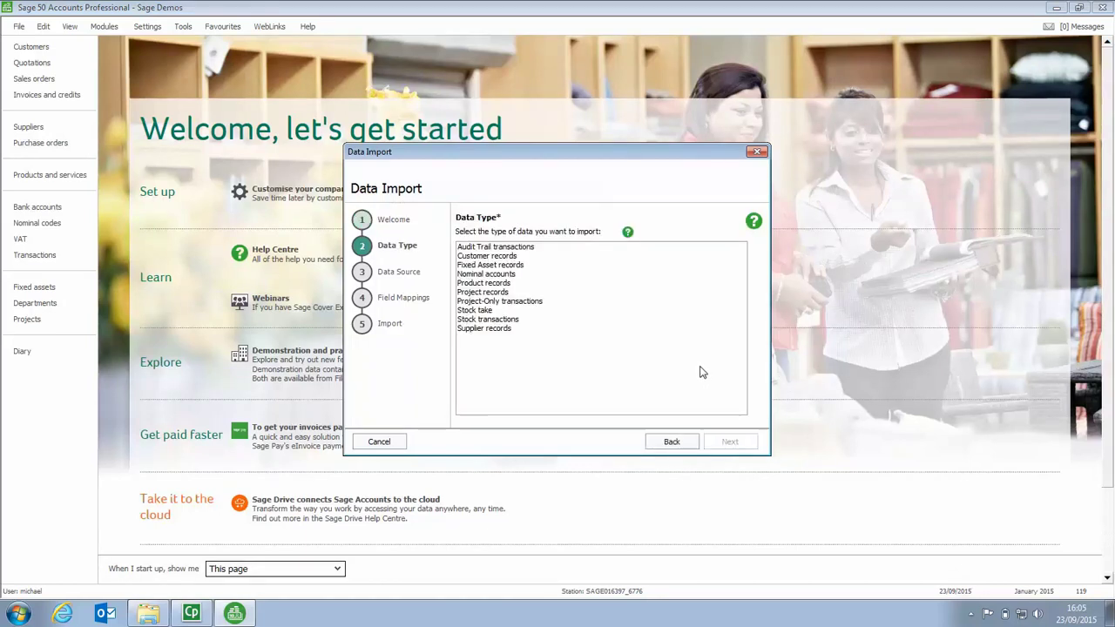
left_click(516, 248)
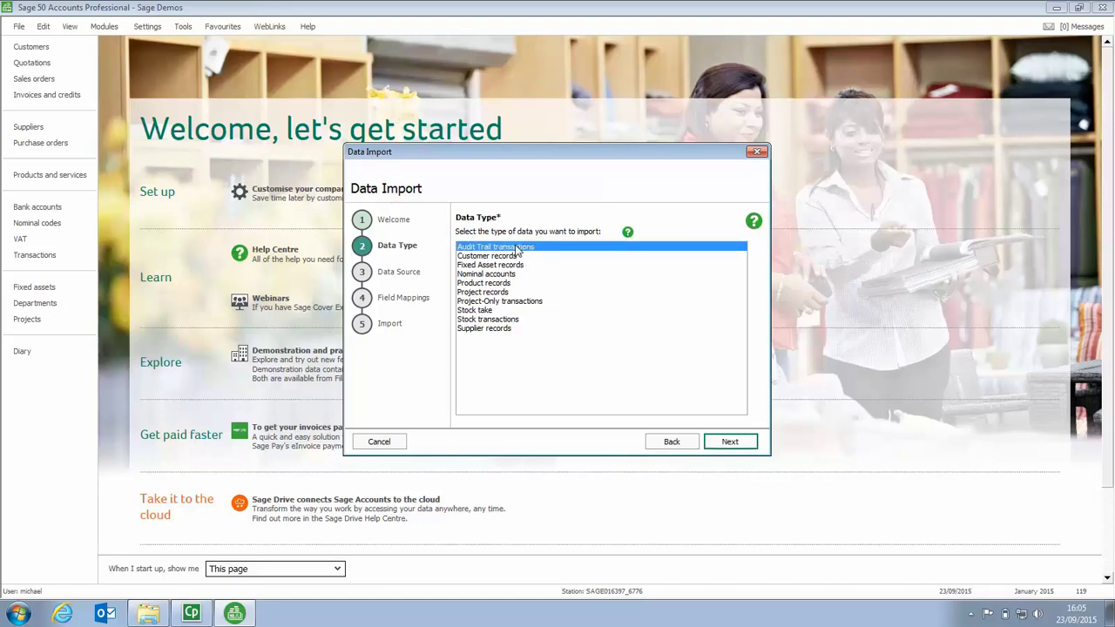
left_click(732, 443)
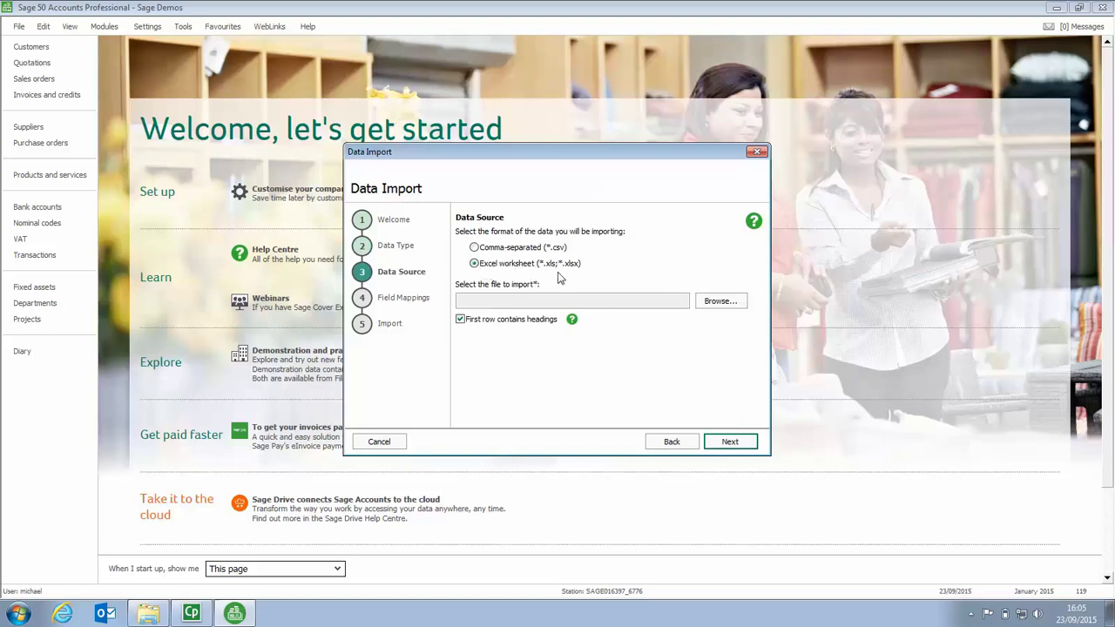
- Select direct-debits-and-orders.xlsx from the Desktop as the file to import, keeping the first row marked as headings
left_click(721, 302)
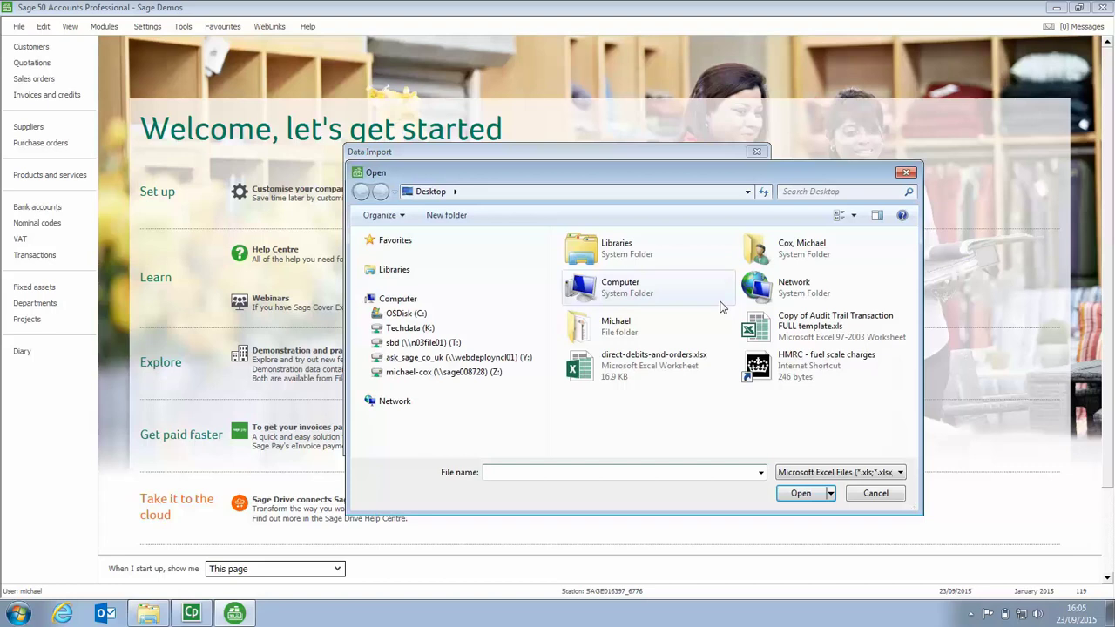
left_click(620, 369)
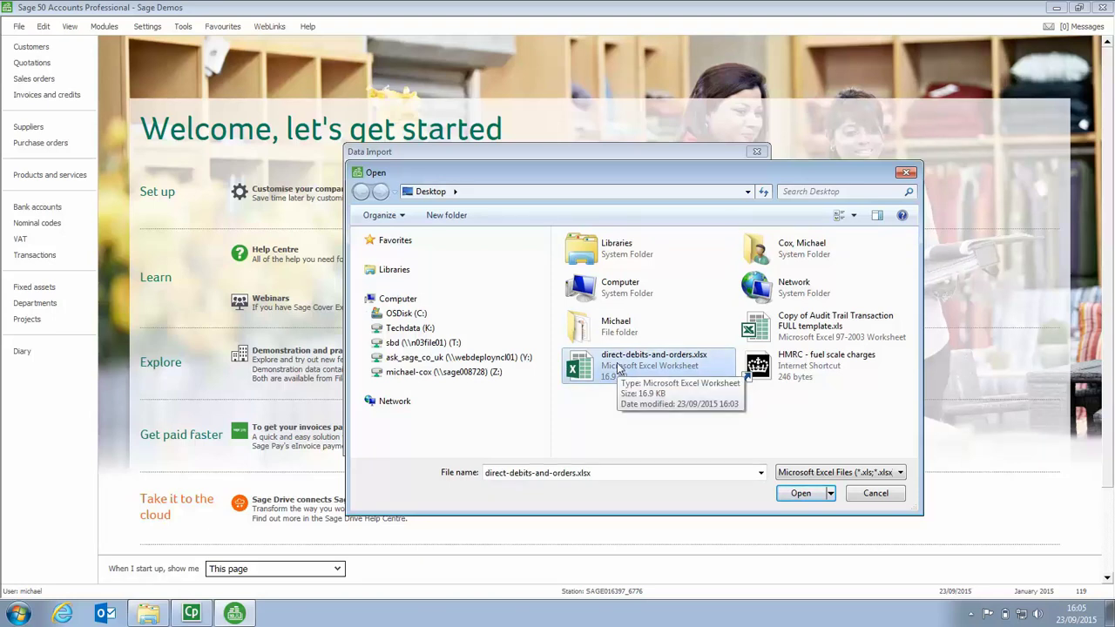
left_click(794, 494)
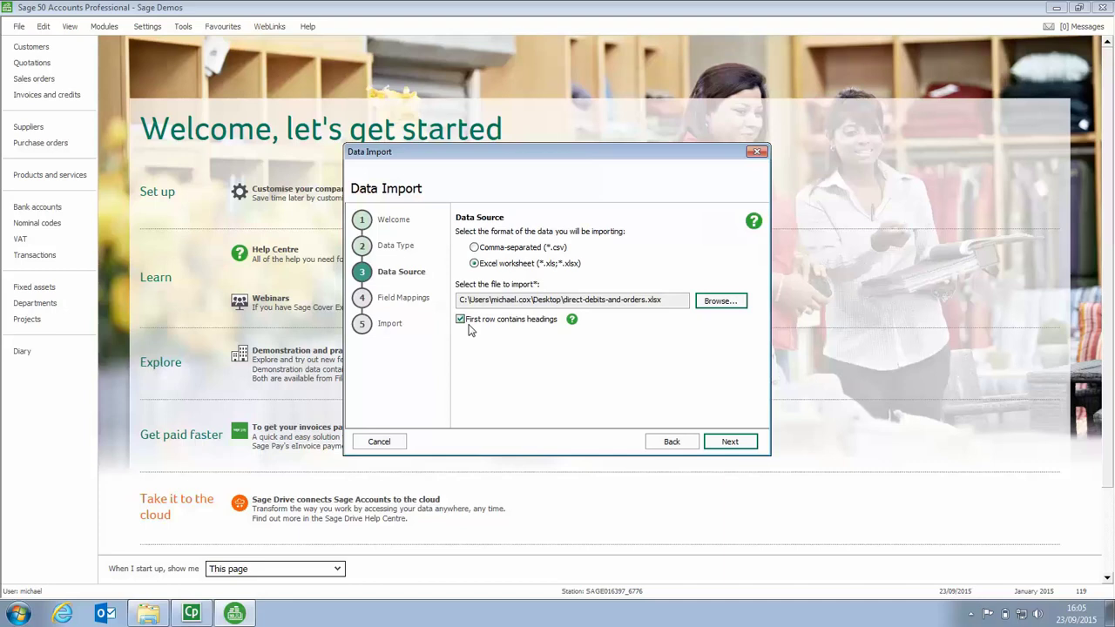
left_click(462, 321)
left_click(462, 321)
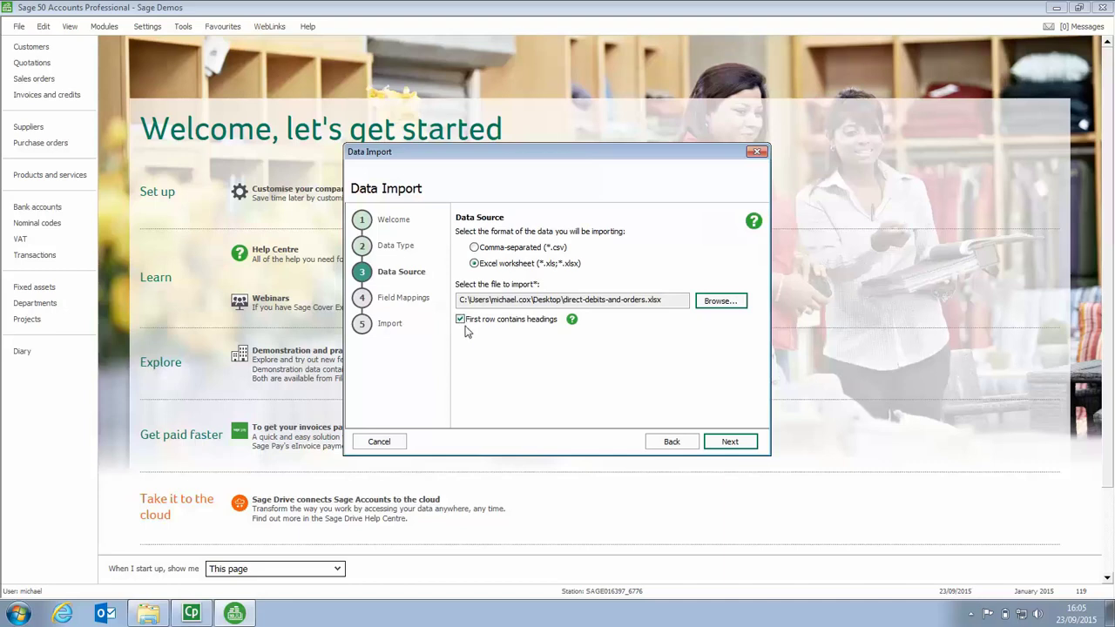
- Import the audit trail transactions with the existing field mappings, close the import results and check the new entries in the transactions list
left_click(728, 443)
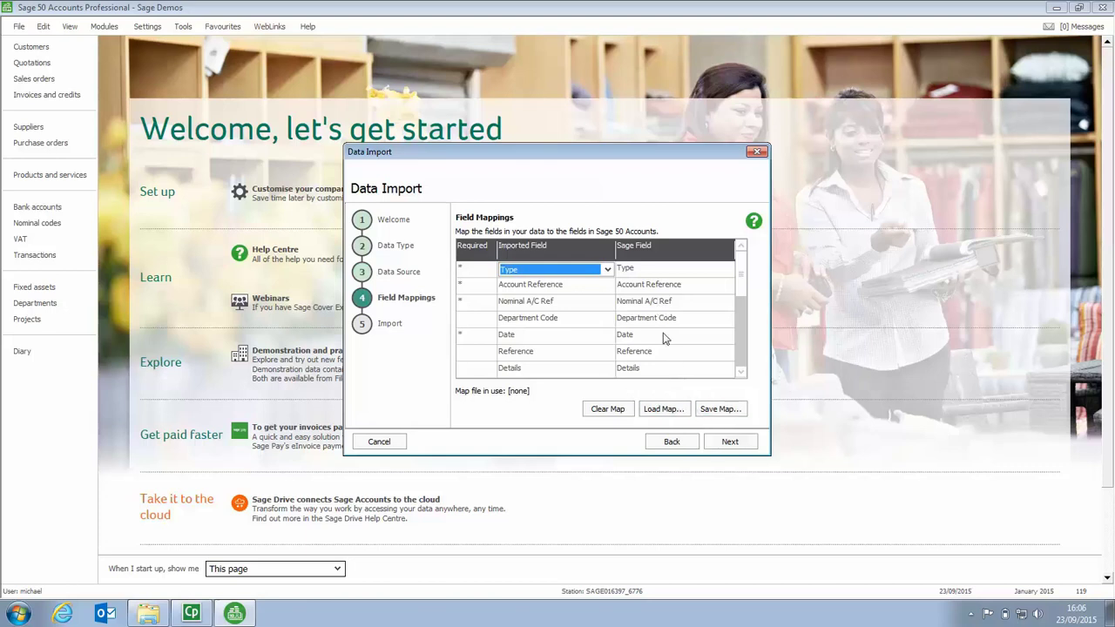
left_click(730, 442)
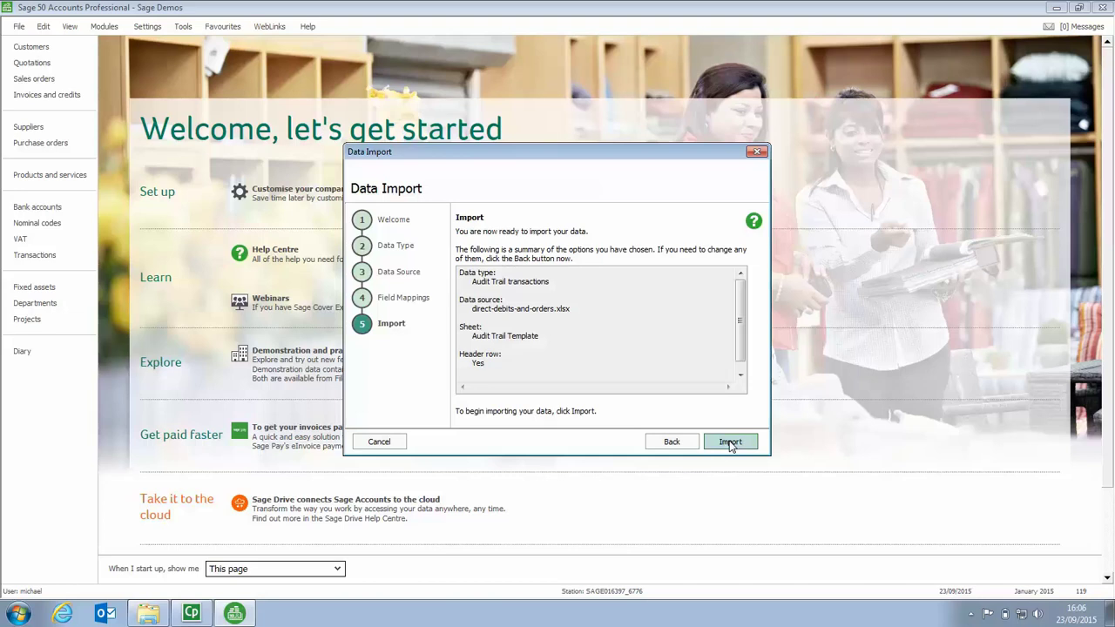
left_click(729, 443)
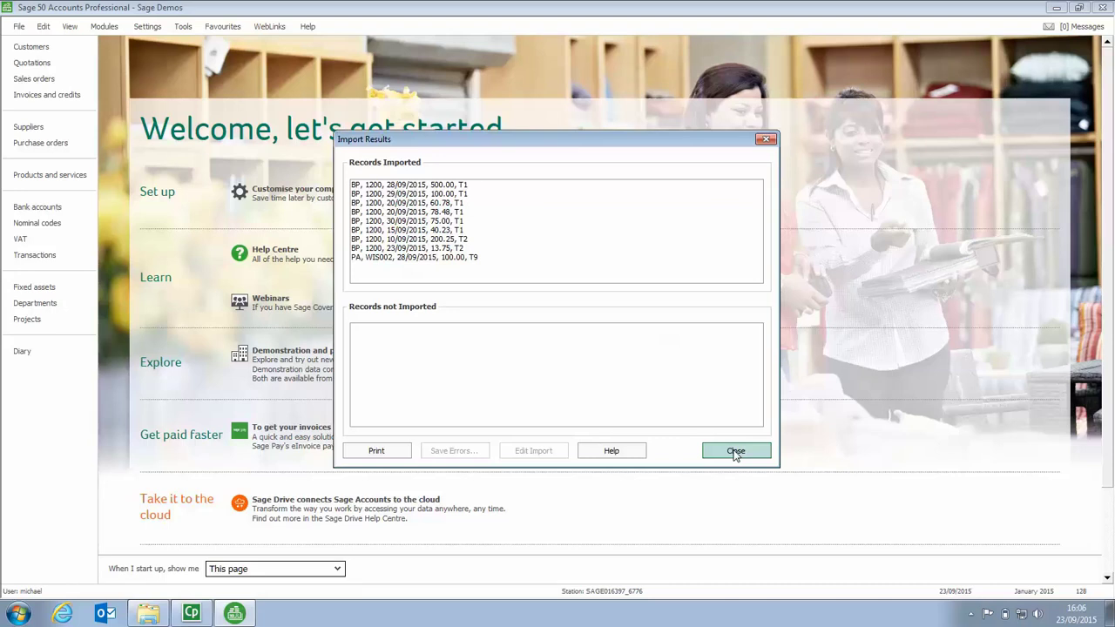
left_click(734, 452)
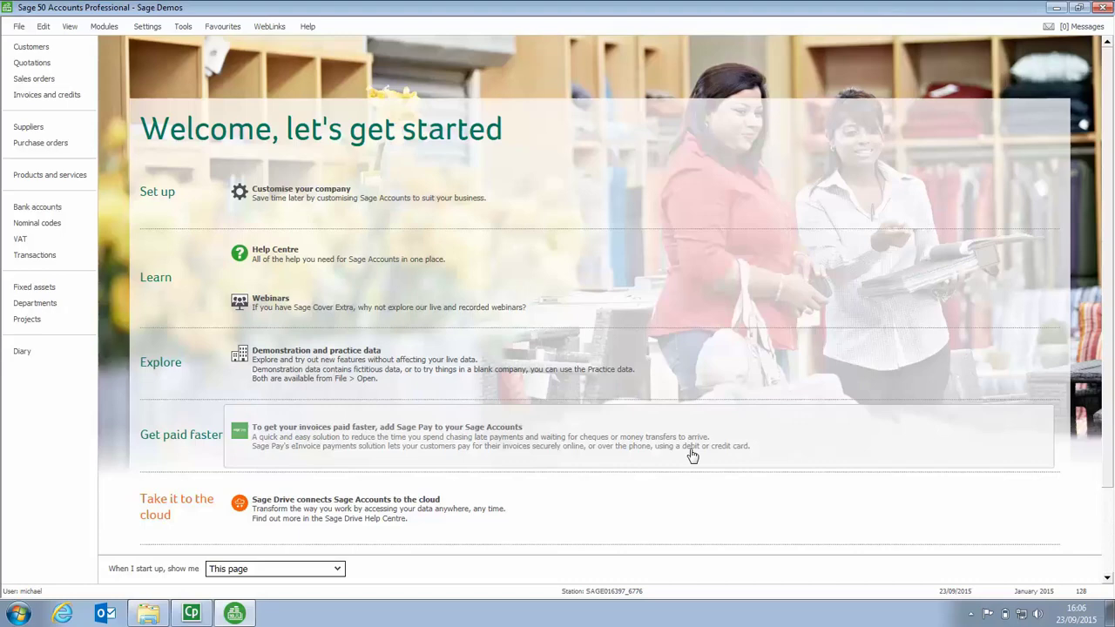
left_click(52, 261)
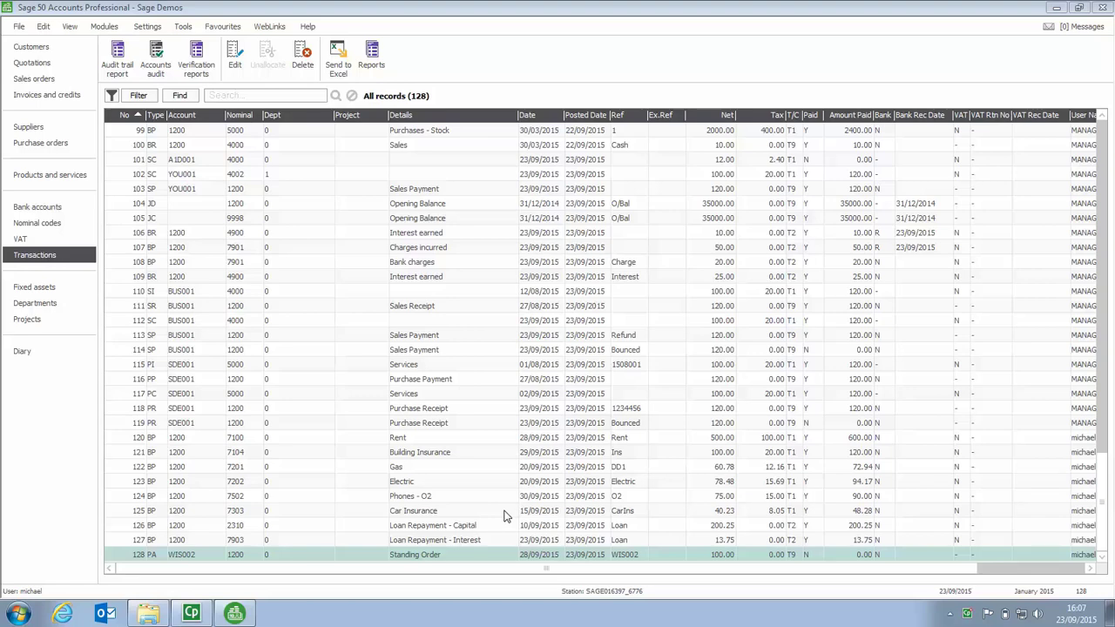
- Exit Sage 50 Accounts without backing up the data and open direct-debits-and-orders.xlsx from the desktop
left_click(1104, 9)
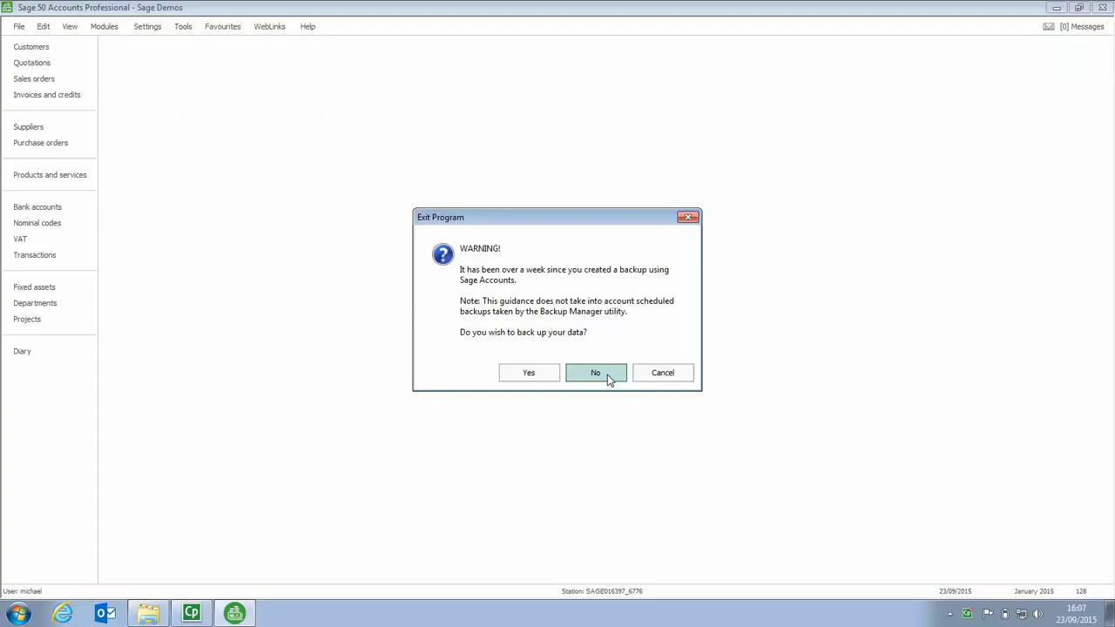
left_click(609, 379)
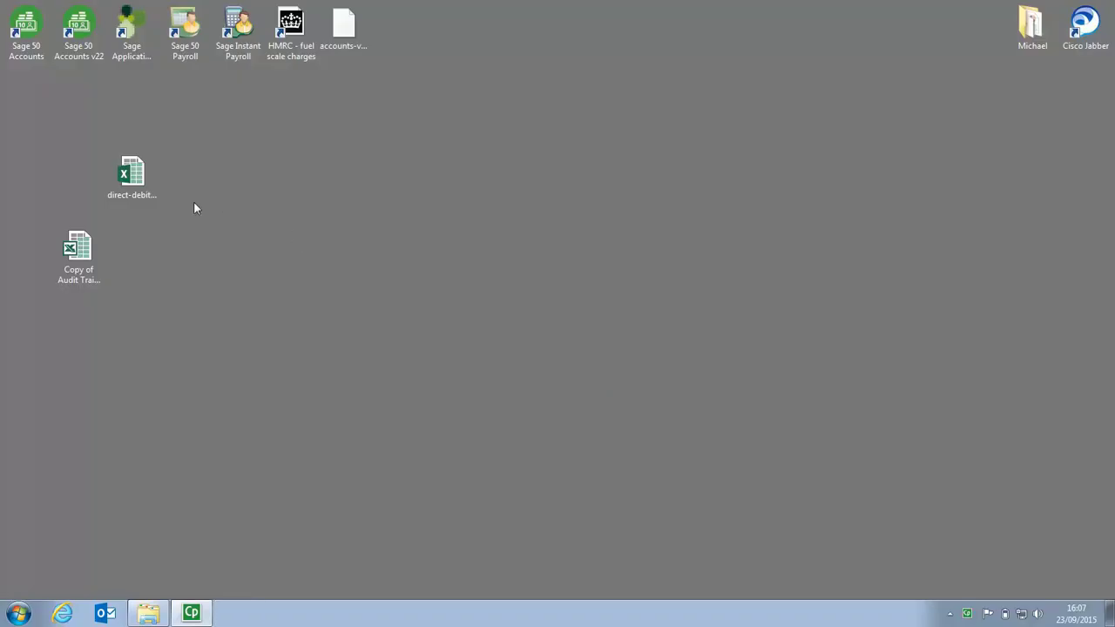
double_click(137, 176)
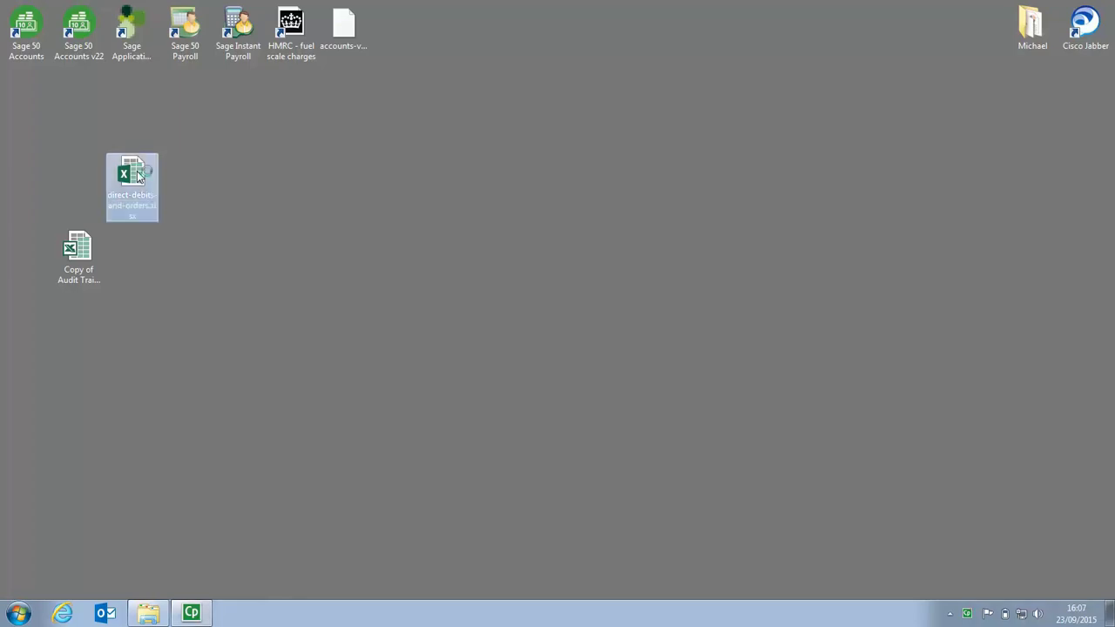